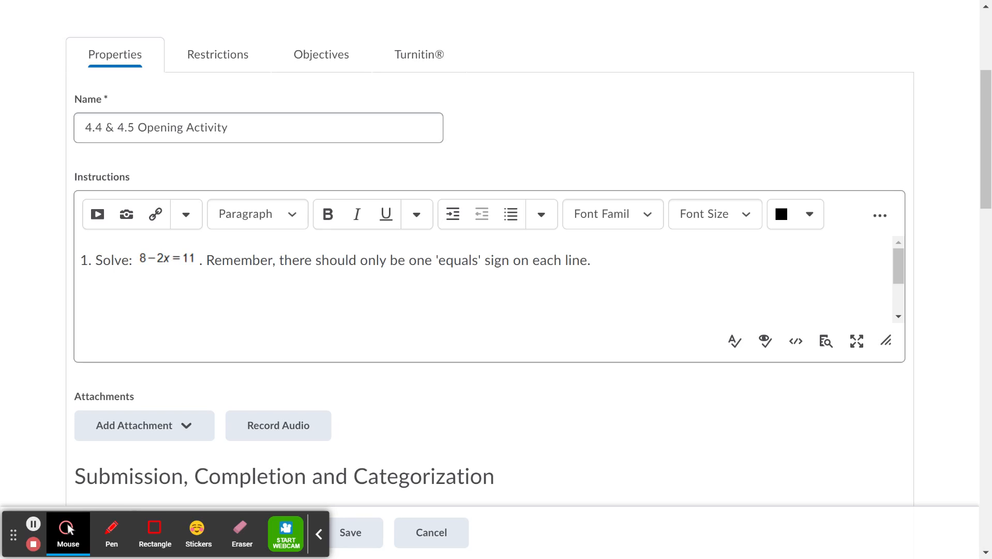
Start a new equation on a new line under question 1 and enter 8-2x=11 as its first line
key("Return")
left_click(887, 223)
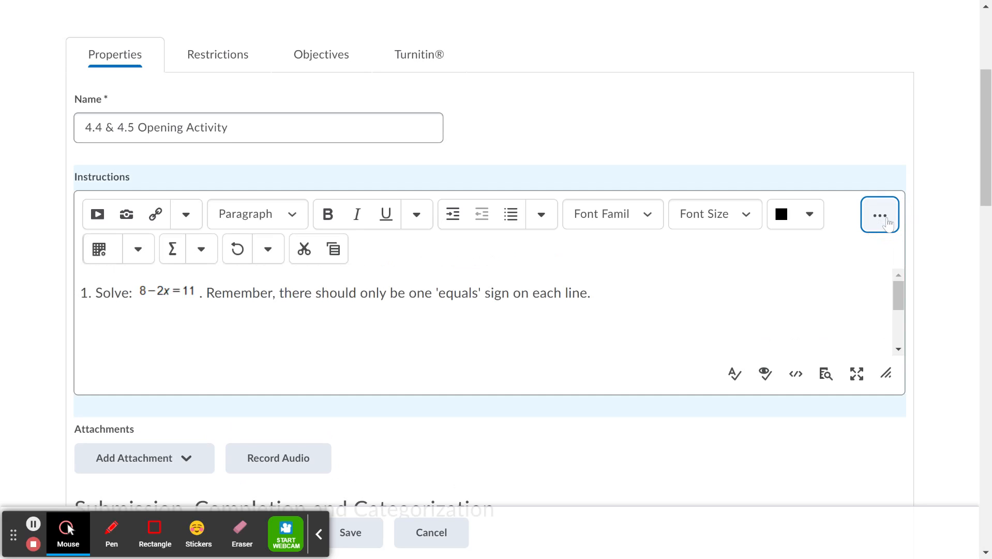
left_click(173, 249)
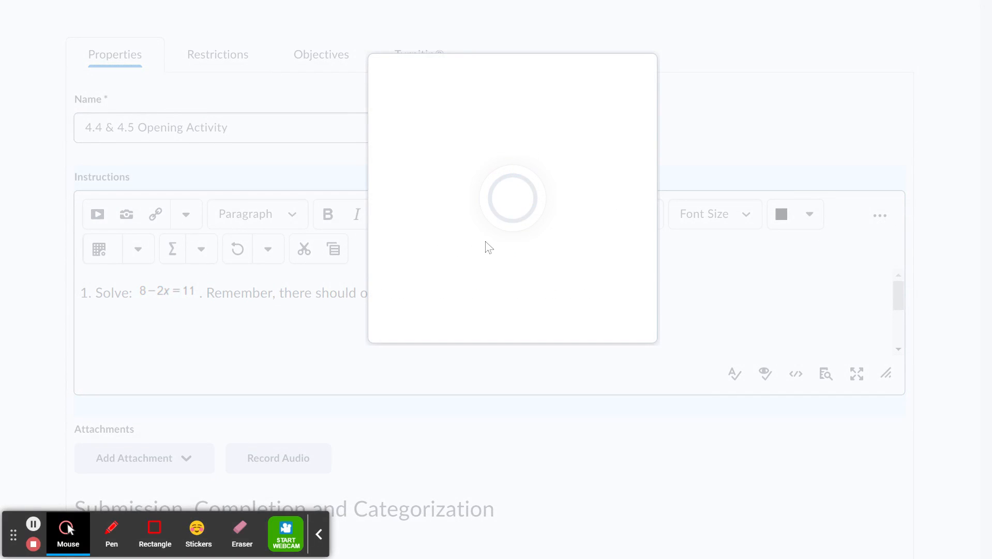
left_click(397, 201)
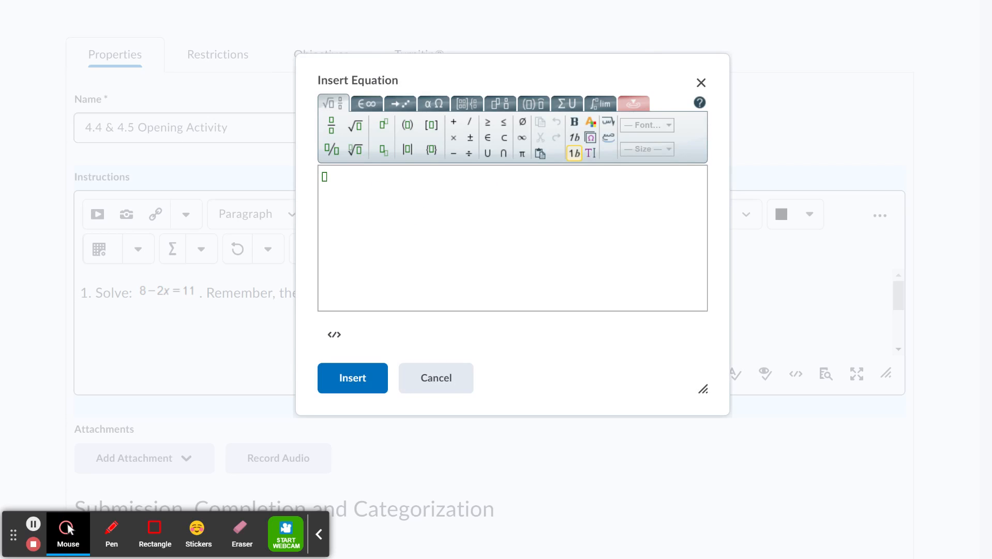
type("8-")
type("2x=1")
type("1")
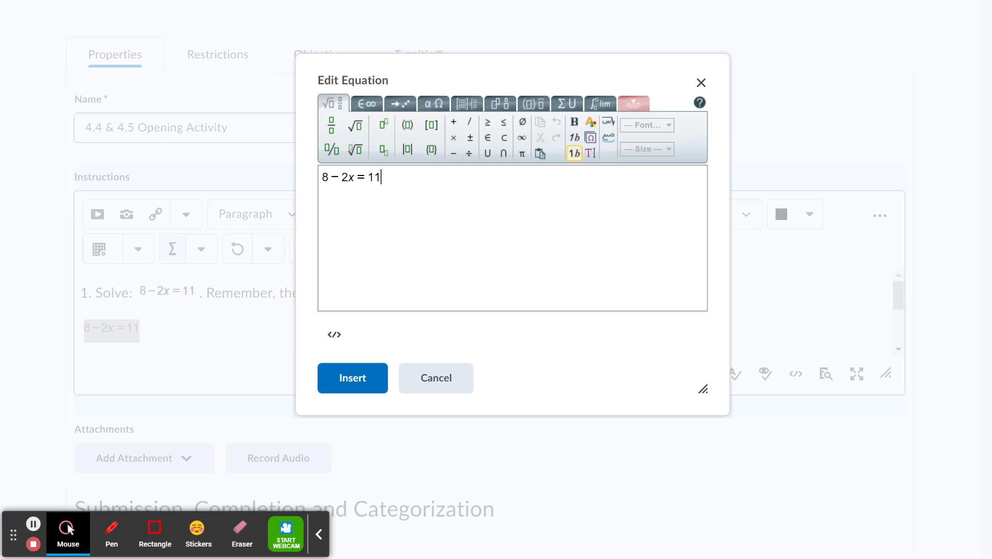
Add the solution lines -2x=11-8 and -2x=3 below the first line of the equation
key("Return")
type("-2")
key("BackSpace")
type("2x")
type("=")
type("11")
type("-8")
type("-2x=")
type("3")
Add a division line with the fraction -2x over -2 equal to the fraction 3 over -2
left_click(332, 124)
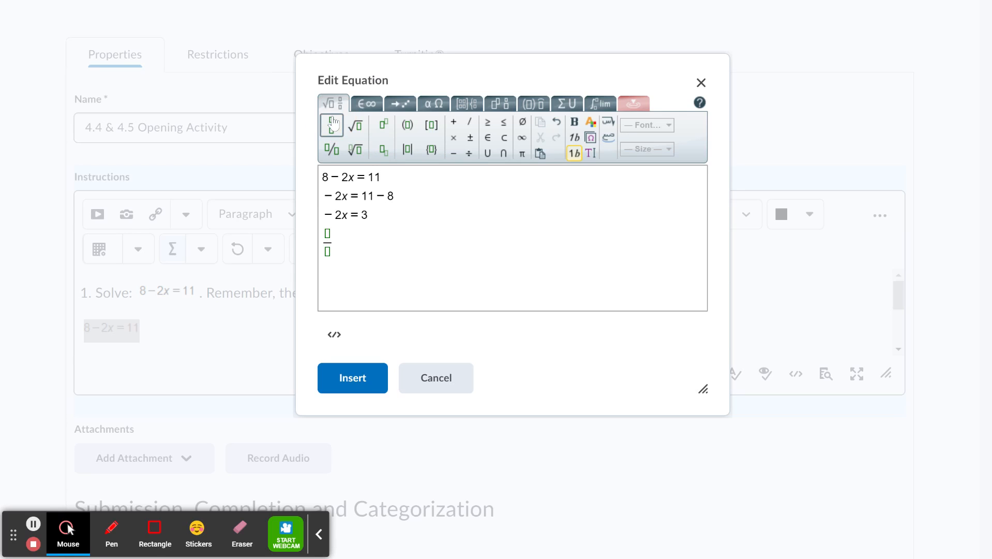
type("-2x")
key("Down")
type("-2")
key("Right")
type("-")
key("BackSpace")
type("=")
left_click(330, 132)
type("3")
key("Tab")
type("-2")
key("Return")
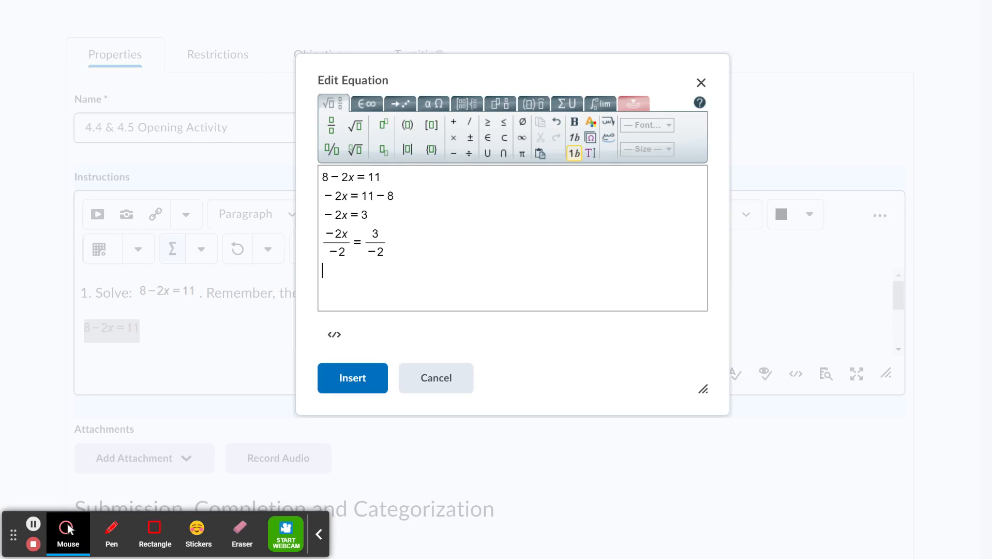
Enter the final line x = -3/2 with 3/2 as a stacked fraction, and insert the equation into the instructions
type("x=")
type("-")
left_click(332, 129)
type("3")
key("Down")
type("2")
key("Right")
left_click(364, 380)
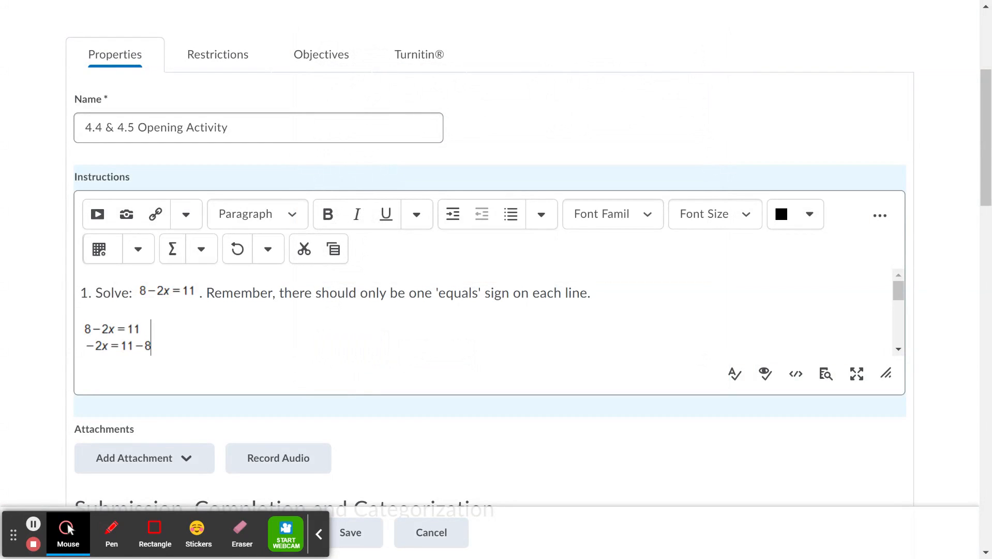
Review the lines of the solution to question 1 in the instructions and in the equation editor
scroll(484, 312, "down", 2)
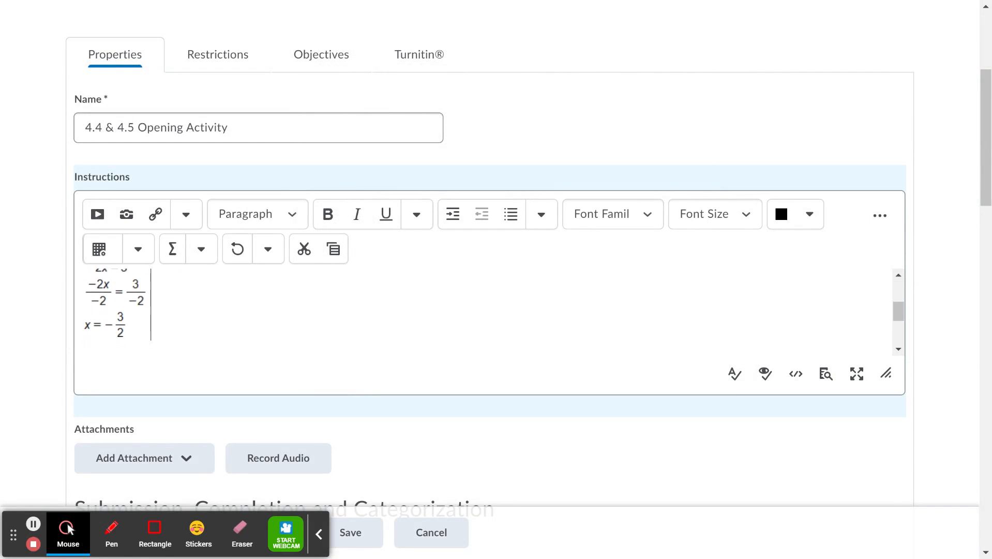
scroll(485, 313, "up", 3)
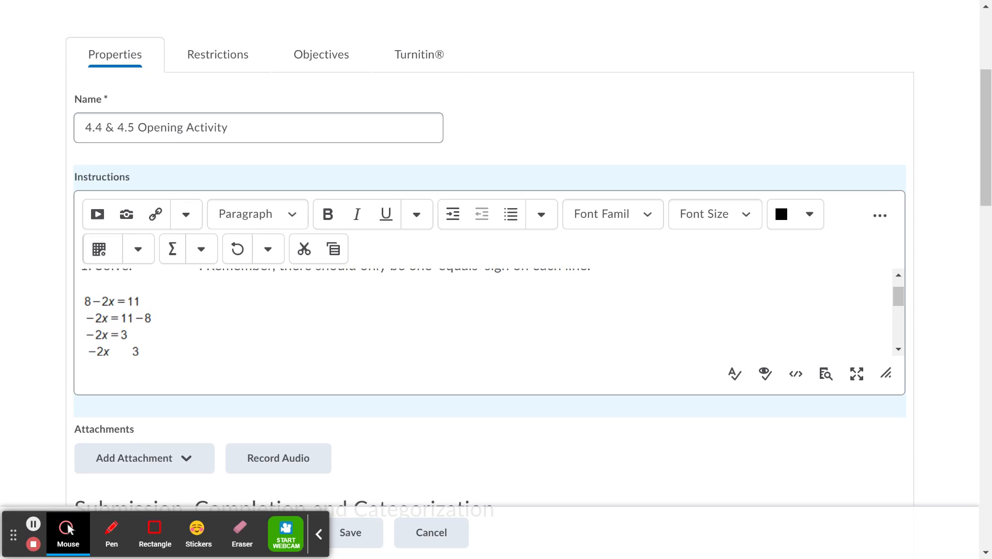
scroll(485, 312, "down", 1)
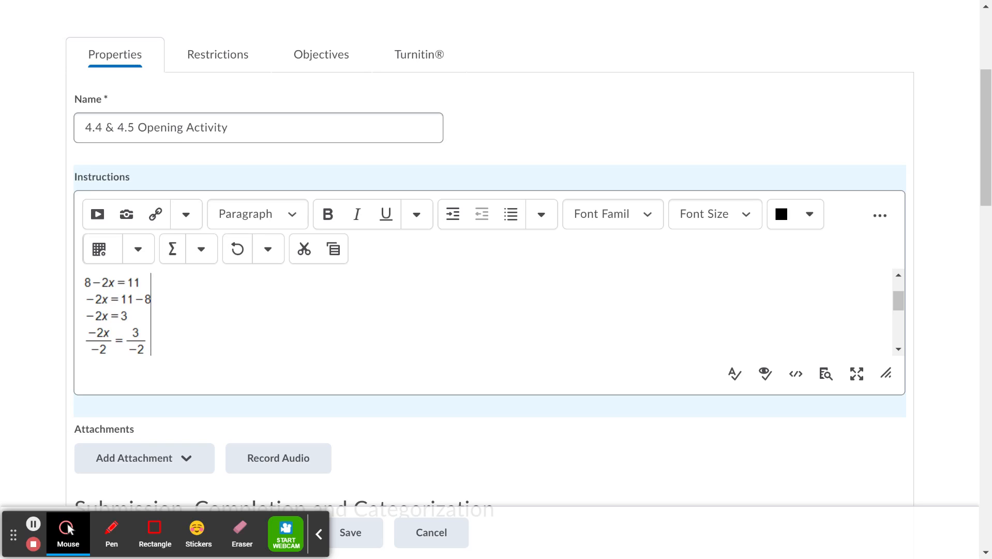
scroll(486, 311, "down", 2)
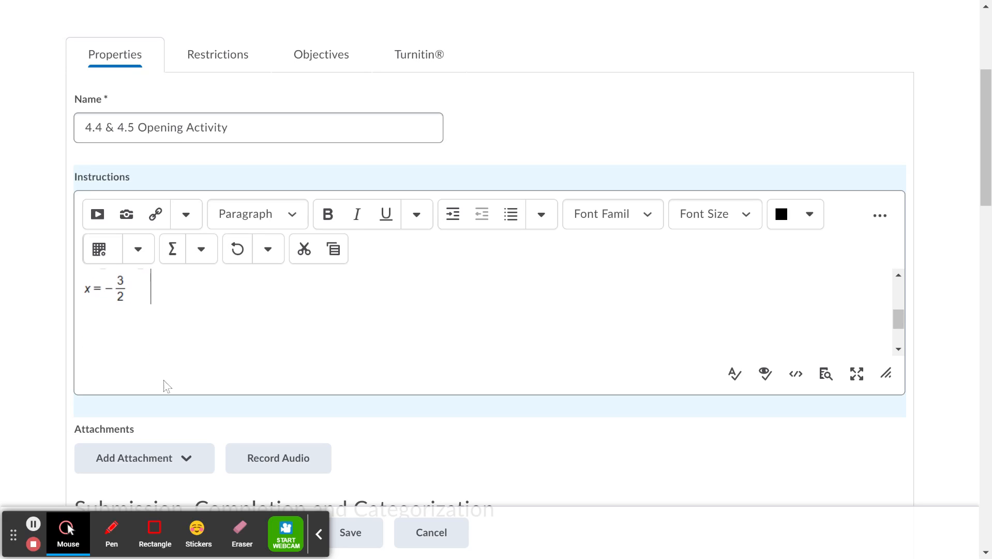
scroll(175, 360, "up", 2)
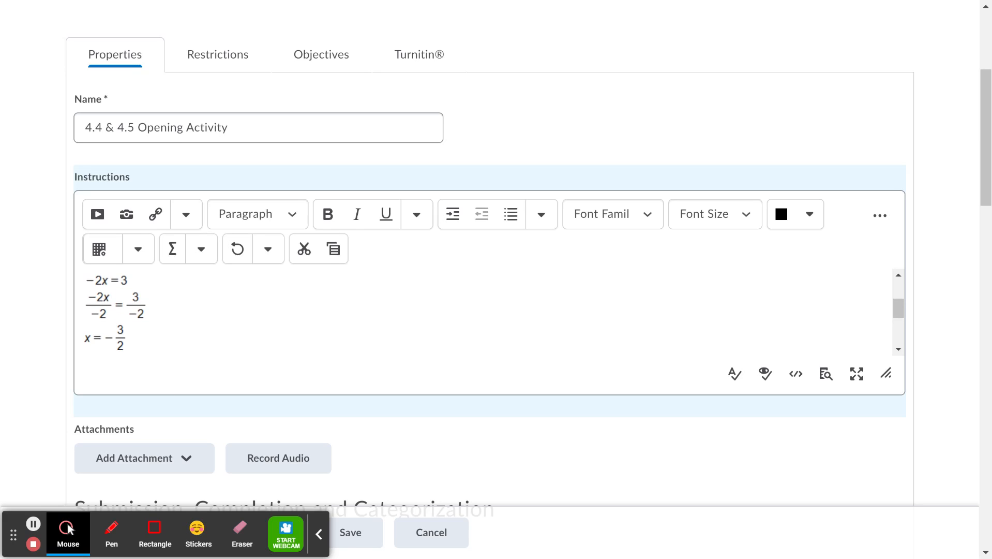
scroll(486, 310, "up", 1)
left_click(117, 312)
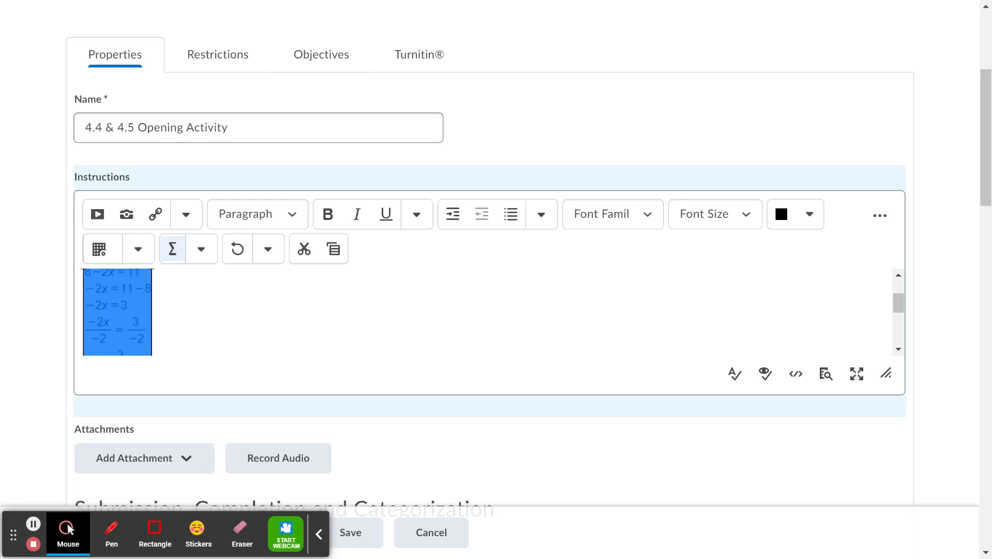
left_click(173, 251)
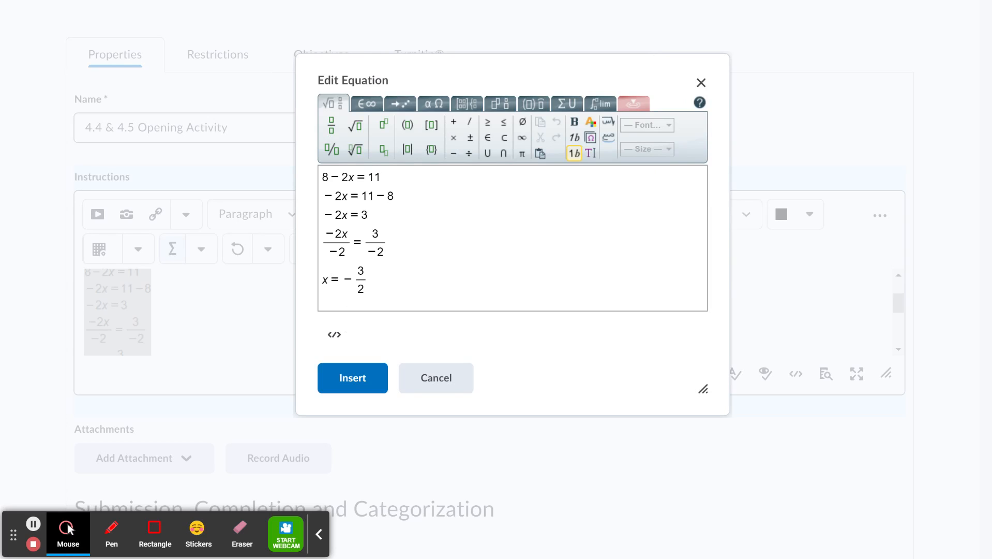
left_click(357, 378)
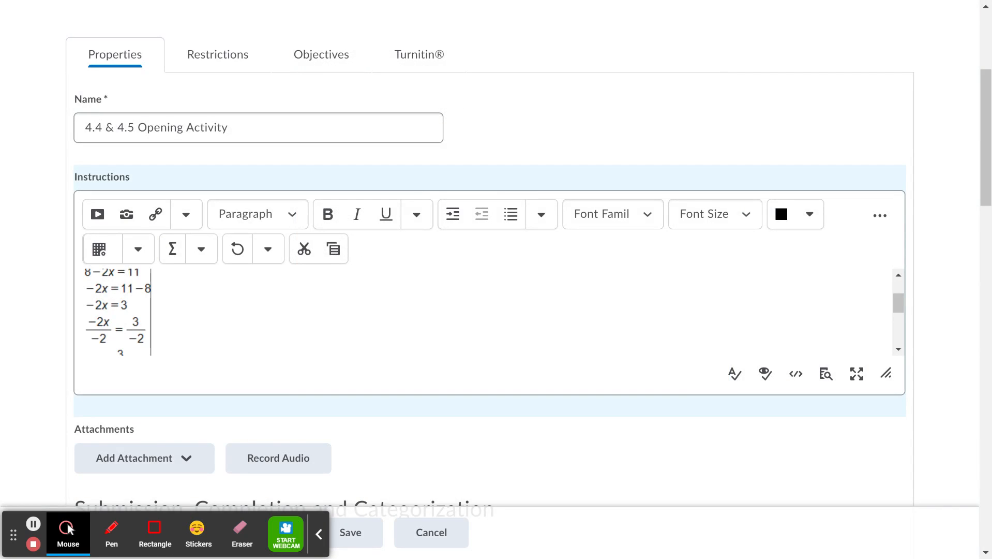
Add a new line below question 2 about the 'since' and 'therefore' symbols
scroll(491, 310, "down", 5)
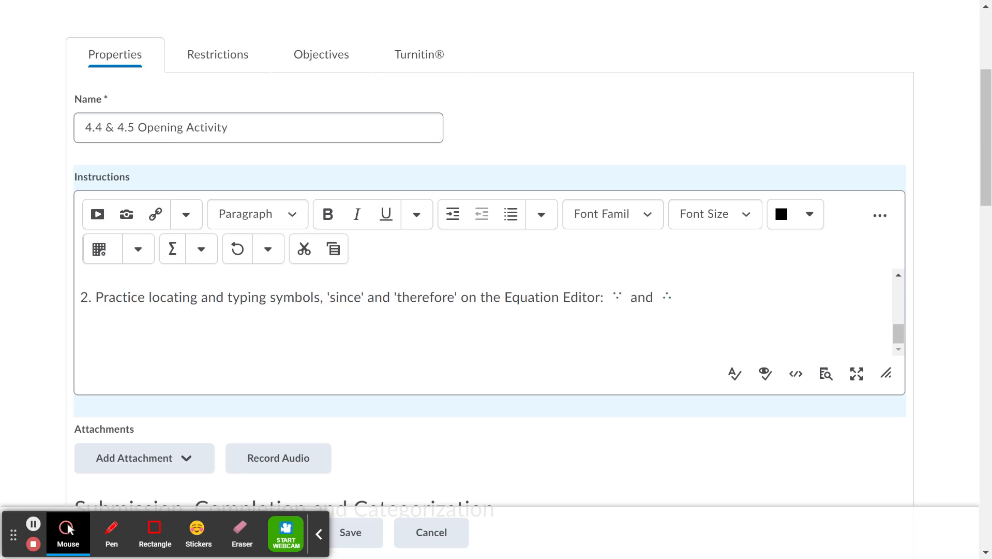
left_click(755, 306)
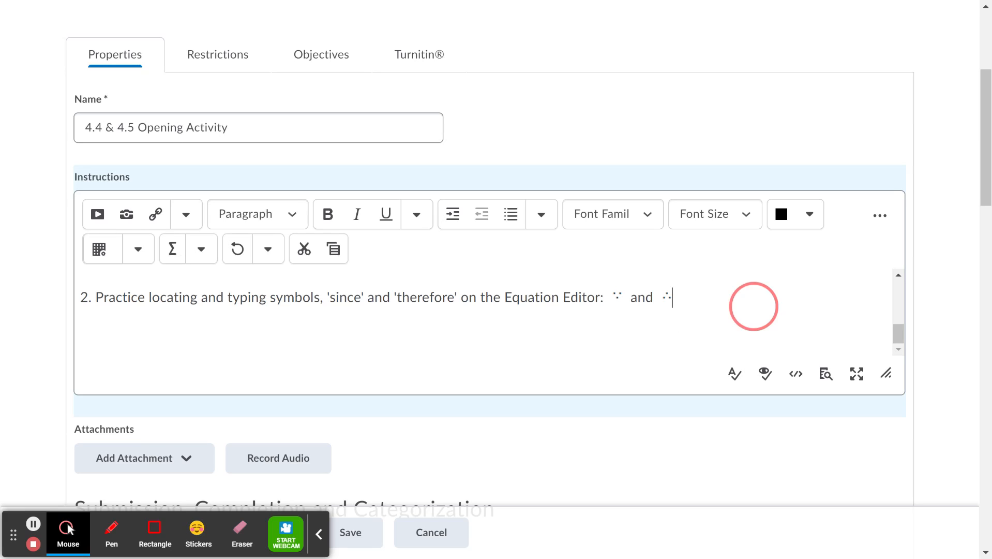
key("Return")
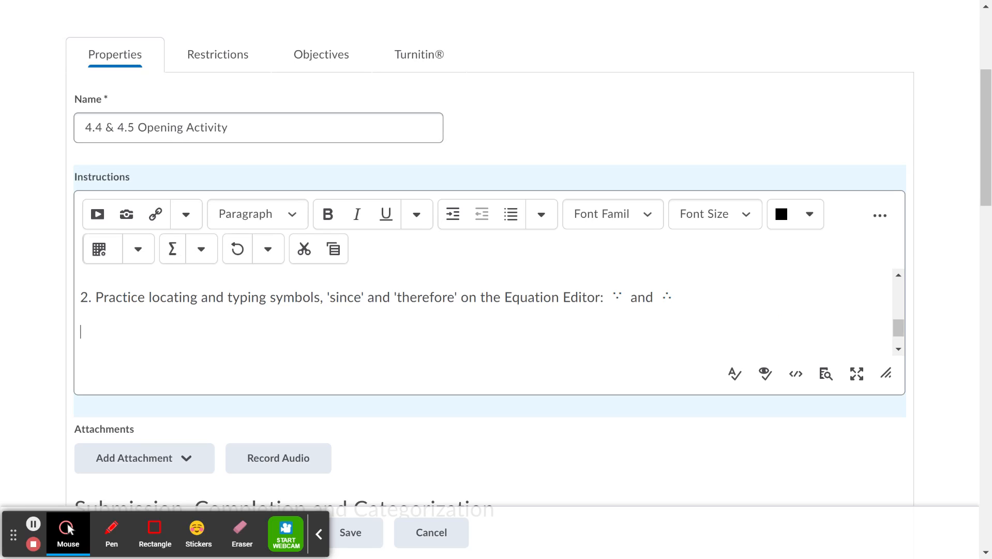
Try out the 'since' (∵) and 'therefore' (∴) symbols in a new equation under question 2 and discard the equation
left_click(174, 252)
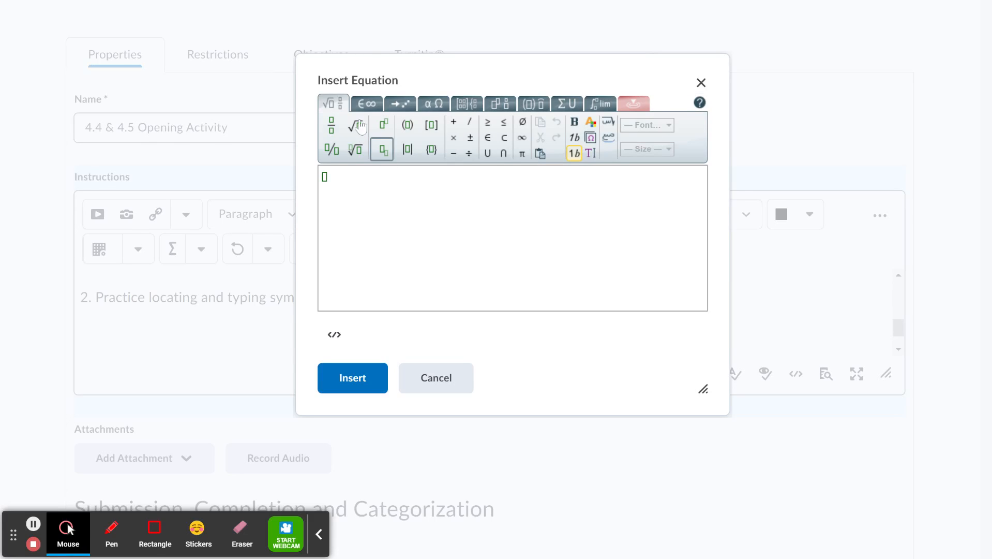
left_click(367, 104)
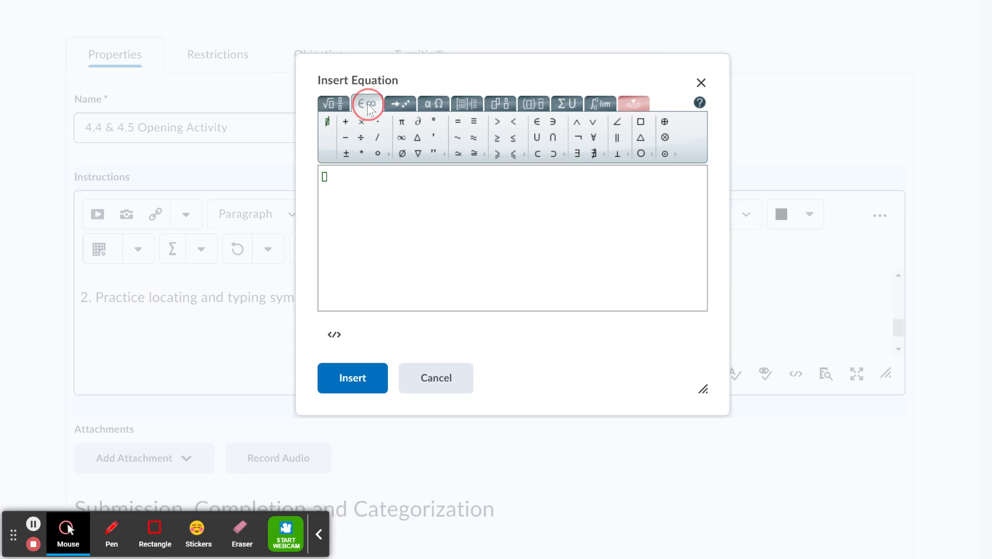
left_click(605, 156)
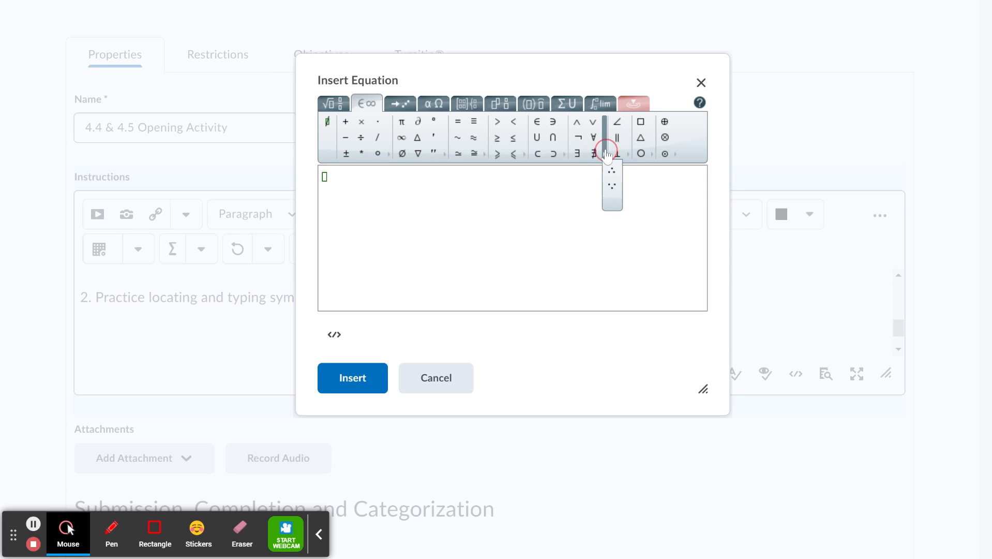
left_click(612, 187)
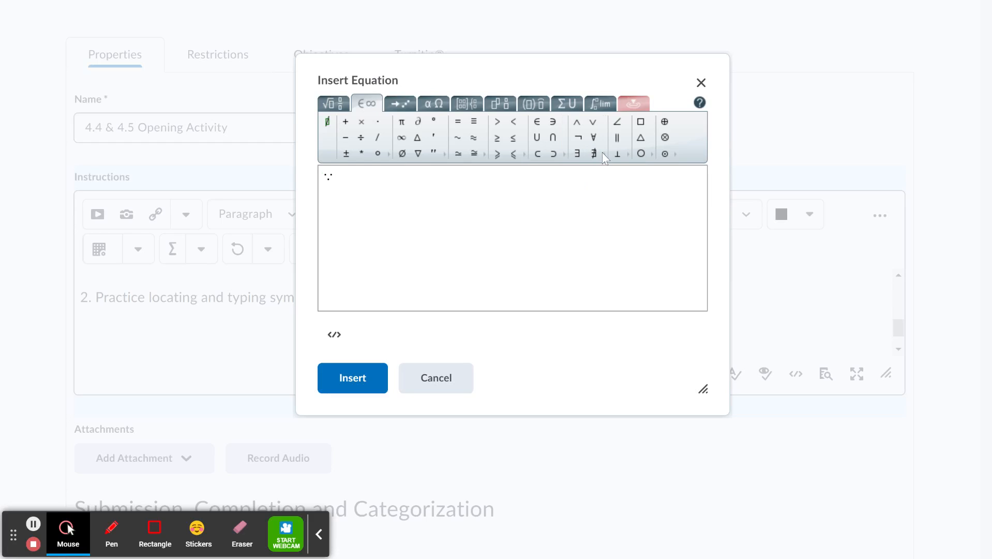
left_click(614, 158)
left_click(612, 172)
left_click(437, 379)
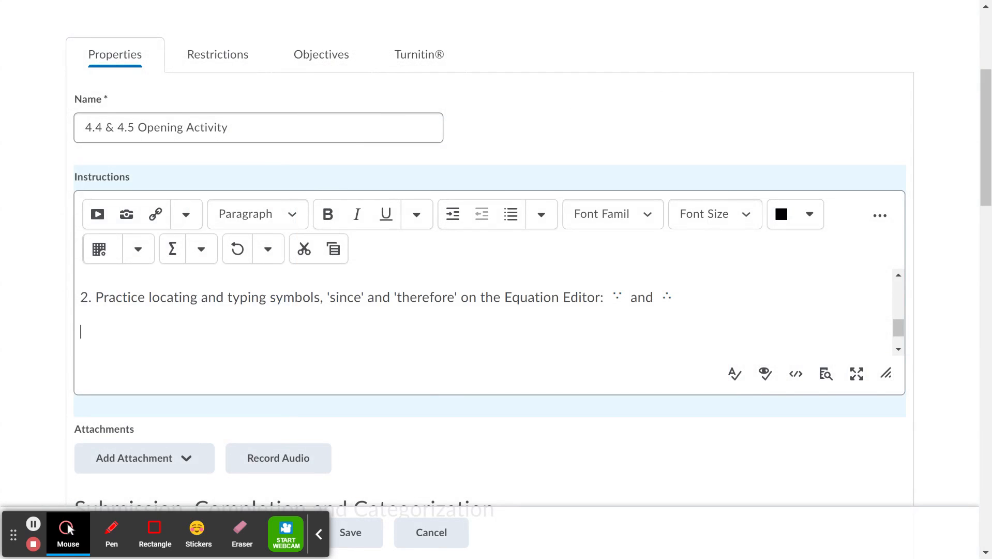